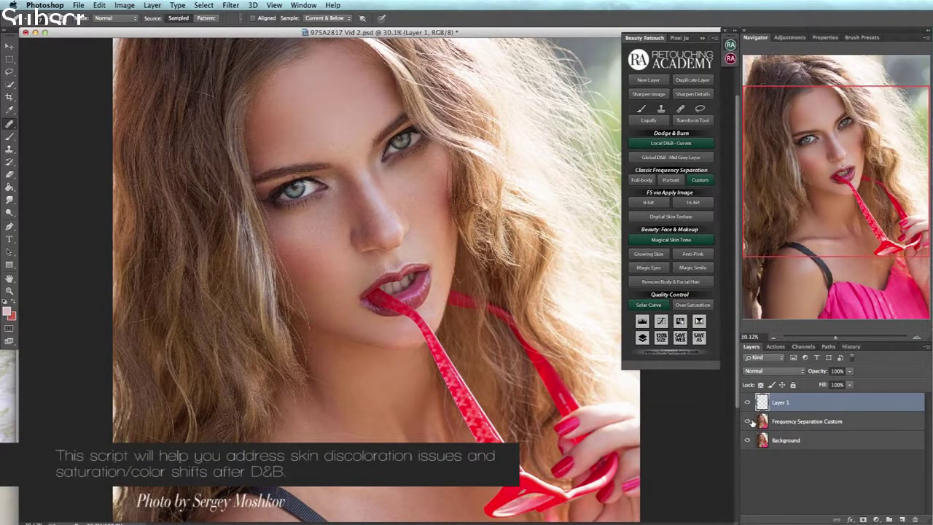
After comparing the Frequency Separation Custom layer, circle the eyebrow, eye, nose and chin in yellow.
click(748, 423)
click(749, 422)
key(b)
mouse_move(299, 179)
mouse_down()
mouse_move(345, 174)
mouse_move(300, 176)
mouse_up()
drag(390, 137, 373, 166)
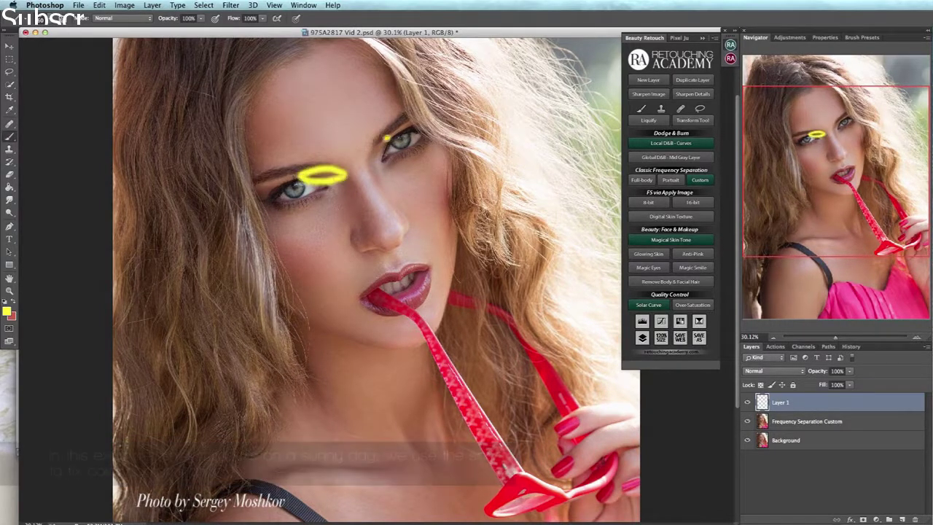
mouse_move(368, 254)
mouse_down()
mouse_move(393, 251)
mouse_move(318, 330)
mouse_move(392, 320)
mouse_move(363, 260)
mouse_up()
Circle both cheeks, the forehead and the chest below the chin in yellow.
drag(450, 214, 457, 219)
mouse_move(452, 175)
mouse_down()
mouse_move(412, 219)
mouse_move(448, 173)
mouse_up()
mouse_move(379, 110)
mouse_down()
mouse_move(364, 105)
mouse_move(370, 164)
mouse_up()
mouse_move(340, 194)
mouse_down()
mouse_move(331, 232)
mouse_move(284, 215)
mouse_move(341, 189)
mouse_up()
mouse_move(423, 349)
mouse_down()
mouse_move(313, 401)
mouse_move(430, 441)
mouse_move(426, 351)
mouse_up()
Circle the left shoulder and right chest areas, then hide the yellow marking layer.
scroll(426, 351, down, 2)
scroll(346, 424, down, 8)
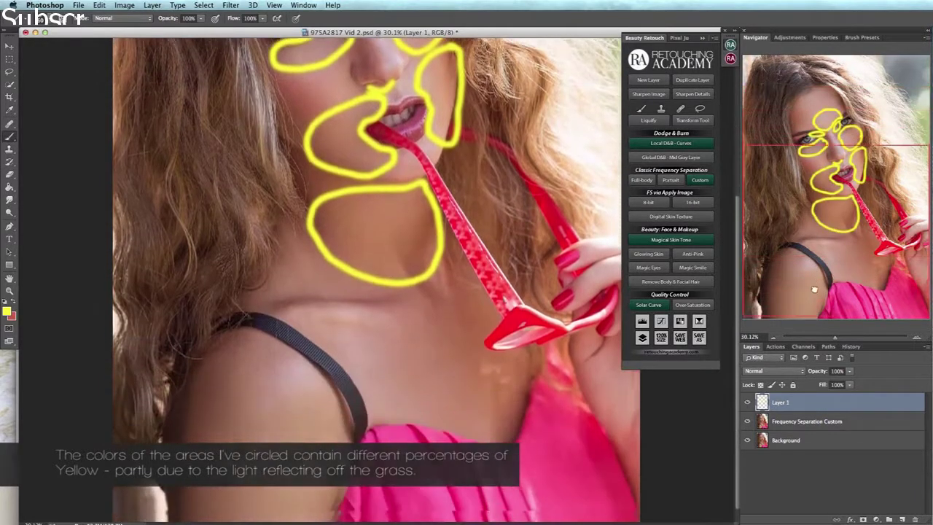
mouse_move(345, 424)
mouse_down()
mouse_move(248, 511)
mouse_move(331, 419)
mouse_up()
mouse_move(503, 295)
mouse_down()
mouse_move(474, 421)
mouse_move(510, 299)
mouse_up()
mouse_move(611, 325)
mouse_down()
mouse_move(583, 401)
mouse_move(640, 445)
mouse_up()
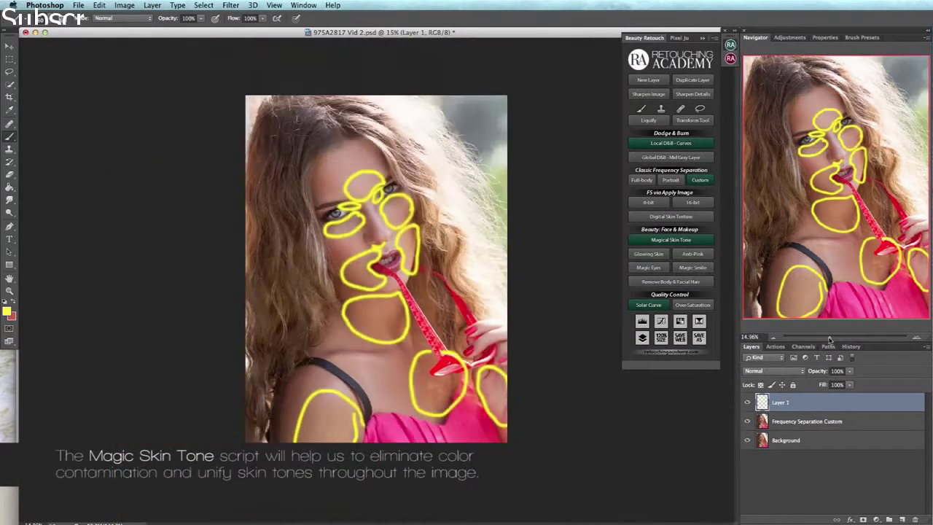
click(748, 402)
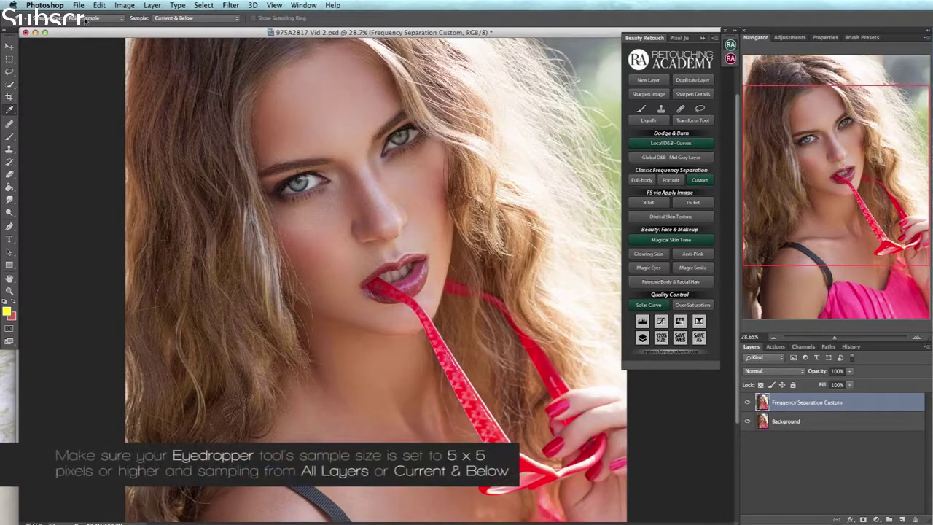
Set the Eyedropper to 5 by 5 Average, sampling from All Layers.
click(86, 19)
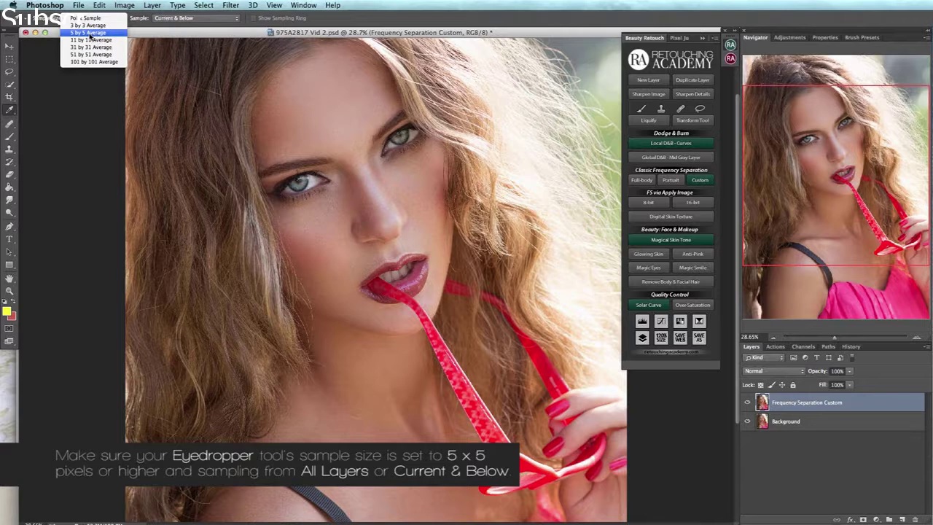
click(94, 33)
click(174, 19)
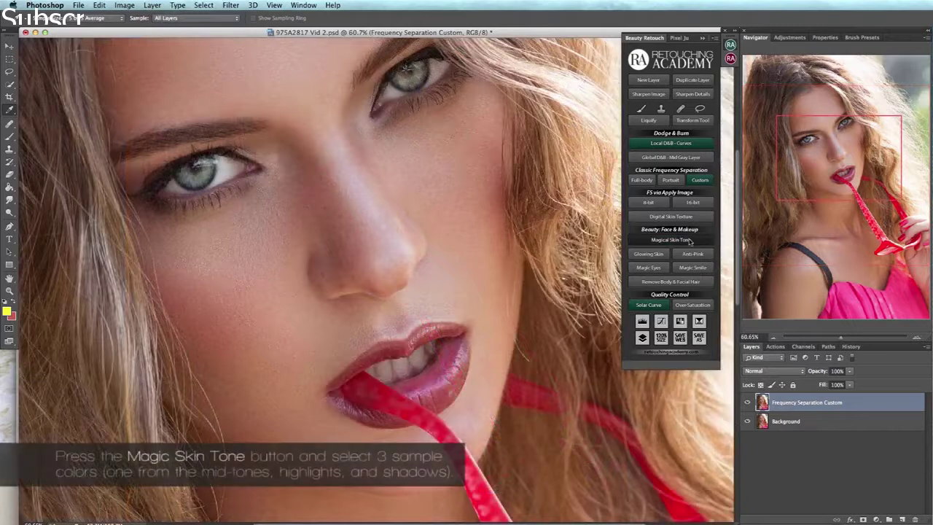
Create a Magical Skin Tone layer from three sampled skin tones: mid-tone, shadow and light.
click(695, 240)
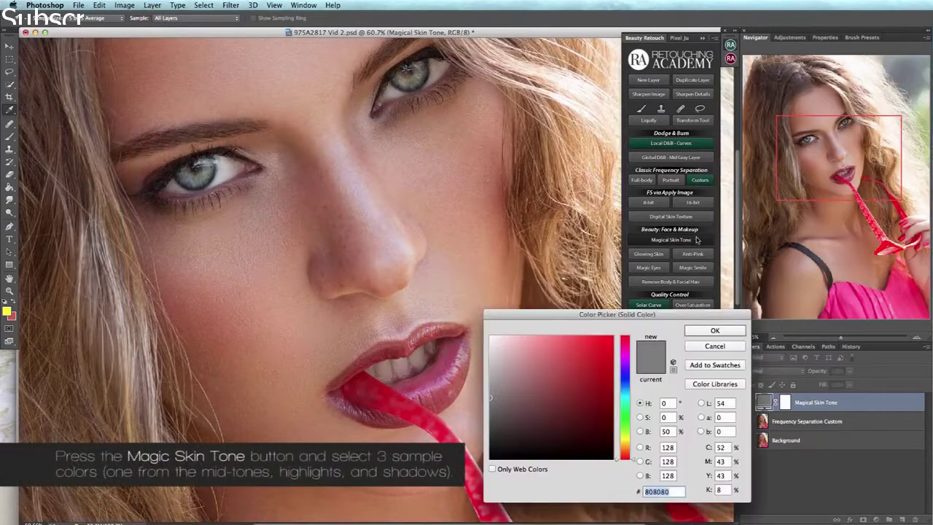
click(430, 199)
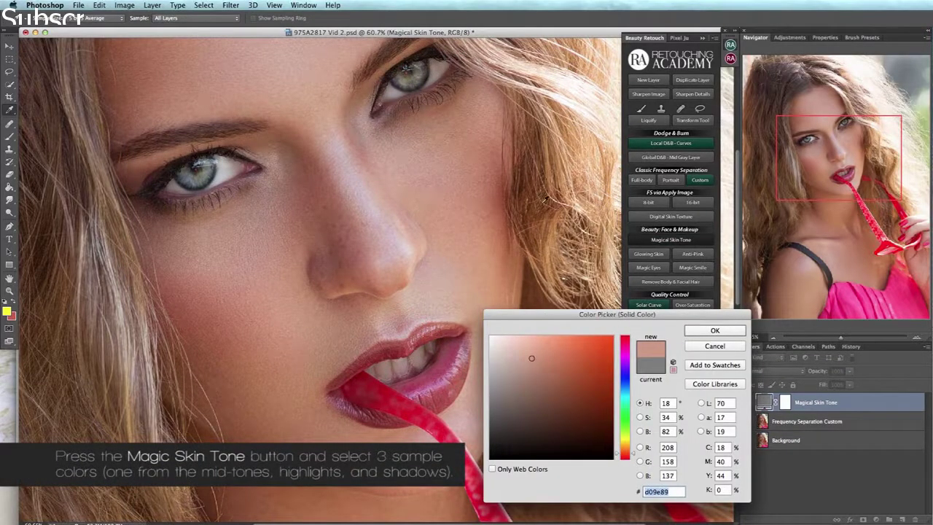
click(698, 331)
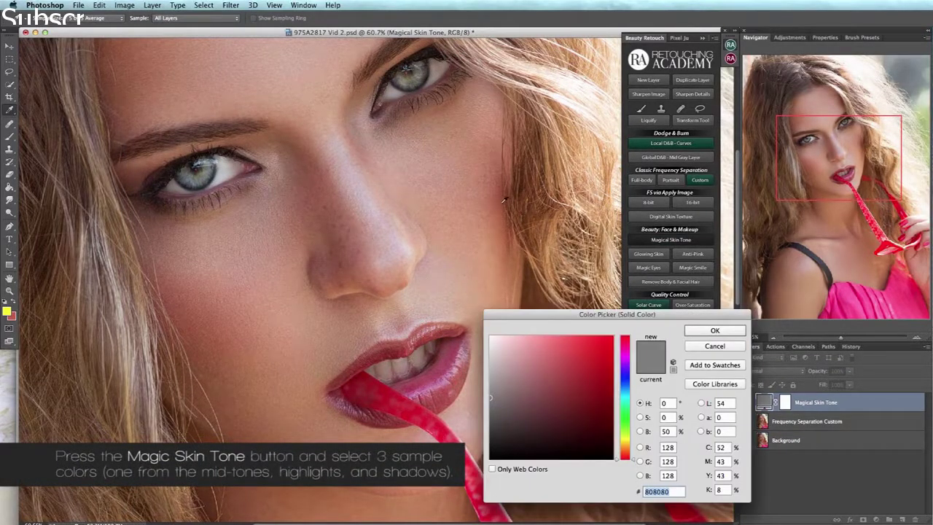
click(430, 345)
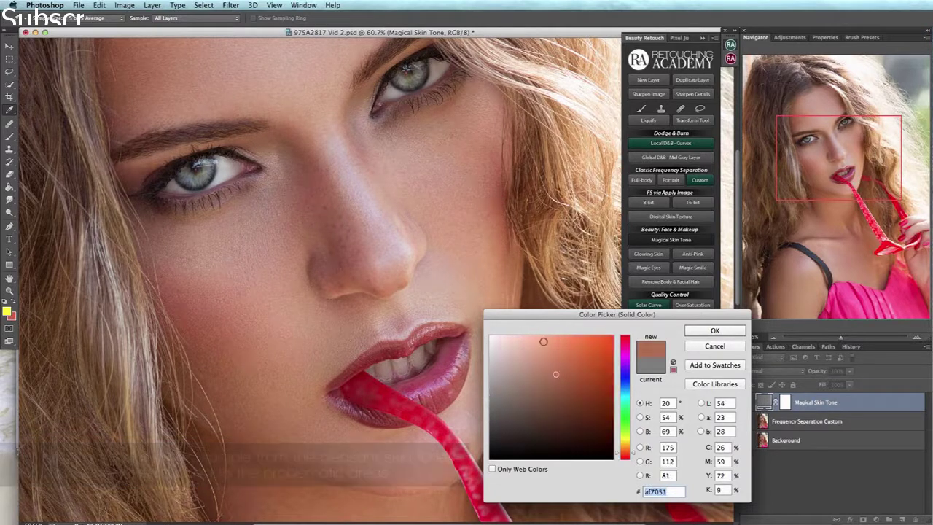
click(714, 331)
click(407, 298)
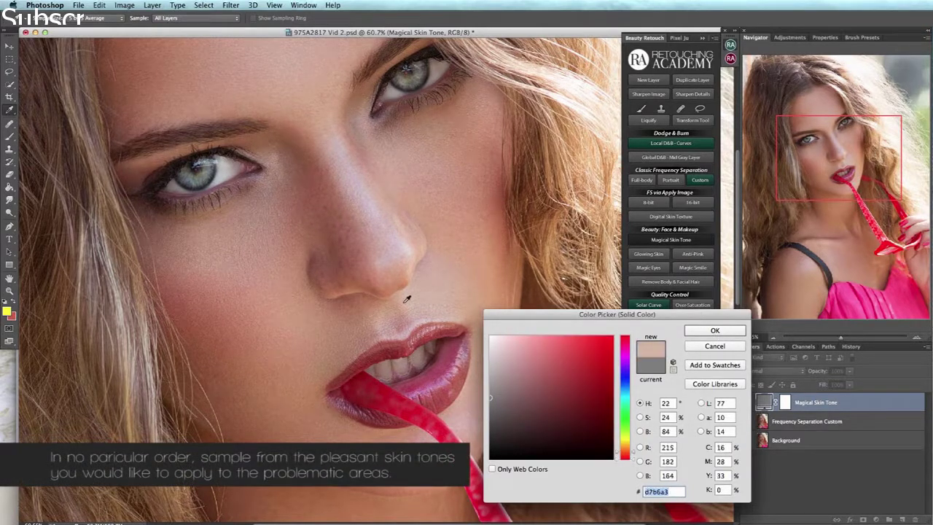
click(714, 330)
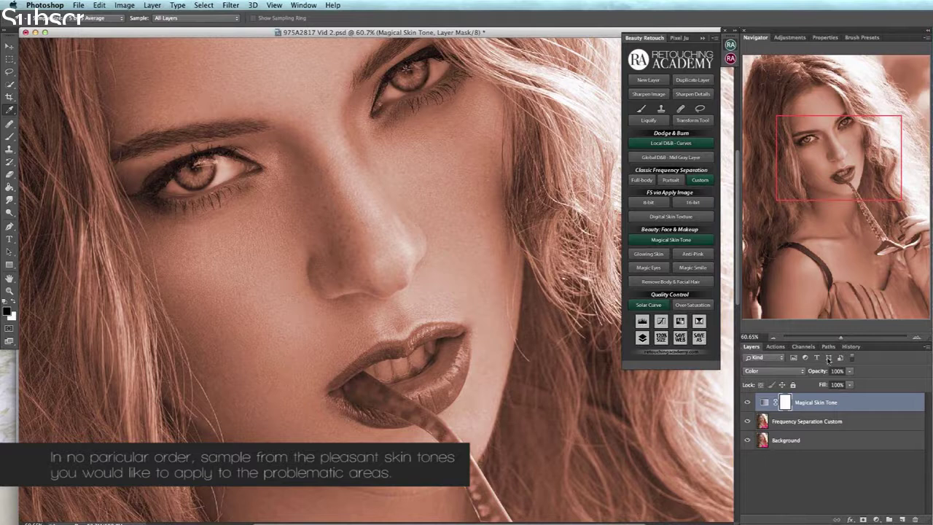
Invert the Magical Skin Tone mask to black and brush the tint onto discoloured skin at 10–20% opacity.
key(ctrl+0)
key(b)
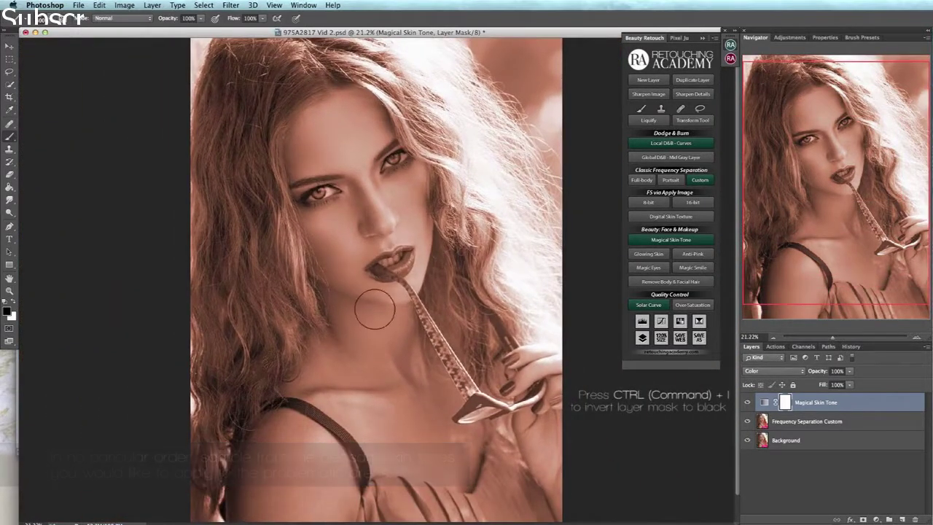
key(ctrl+i)
key(1)
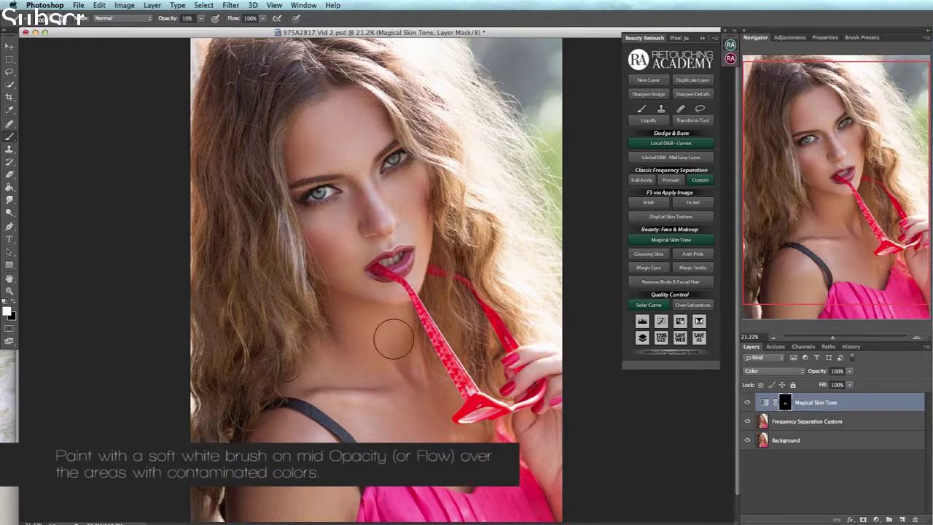
scroll(363, 257, up, 3)
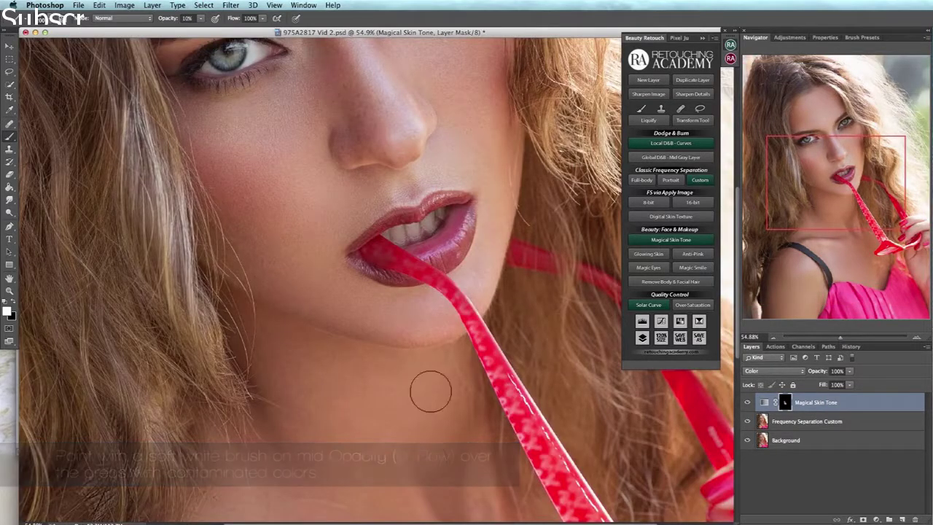
key(2)
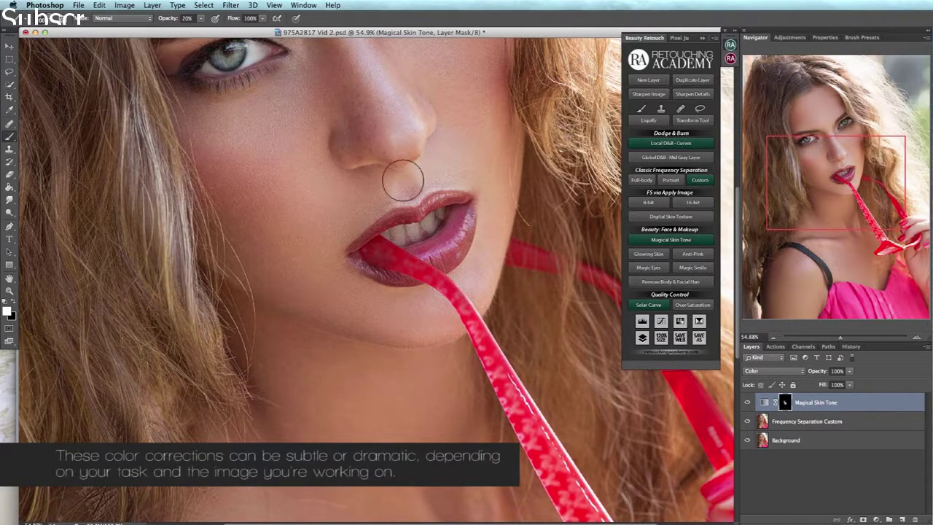
scroll(350, 198, up, 5)
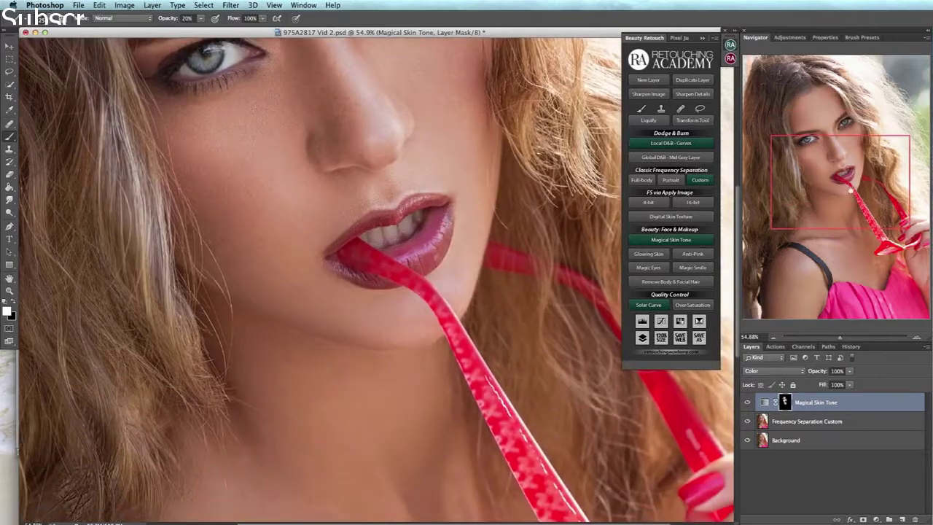
key(ctrl+0)
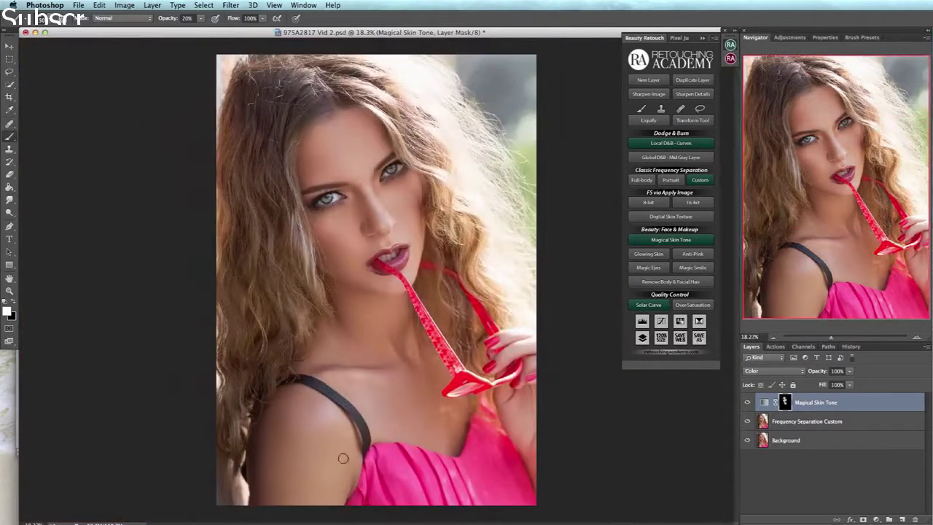
Paint the tint onto the shoulder and lower the Magical Skin Tone opacity to 39%.
drag(446, 440, 433, 435)
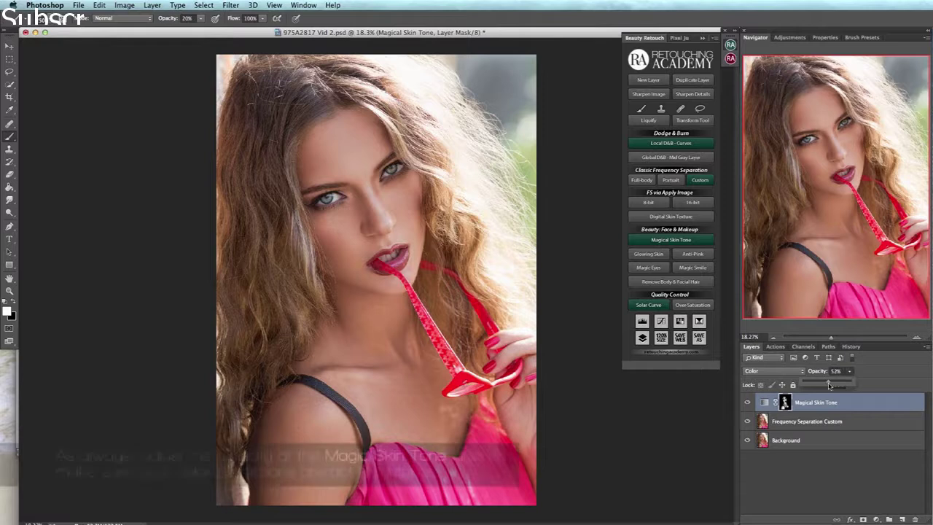
click(747, 402)
click(747, 402)
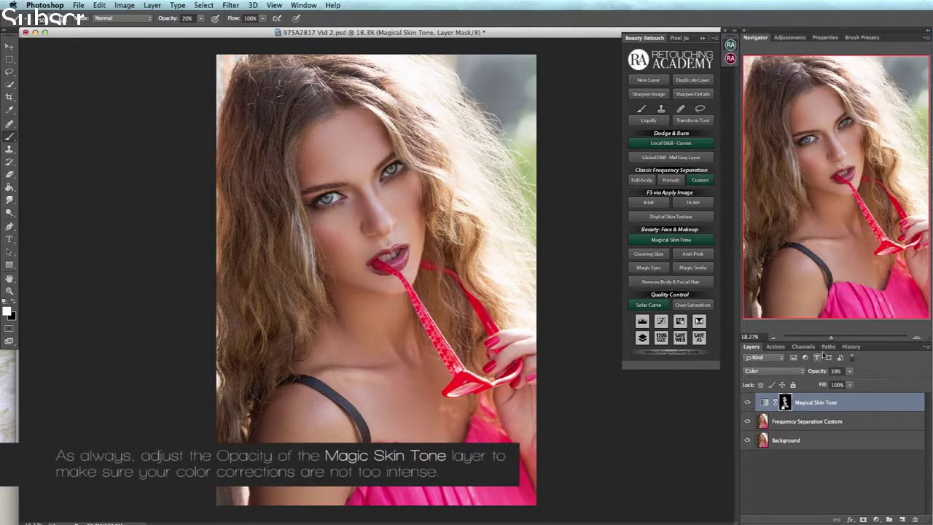
drag(831, 337, 842, 327)
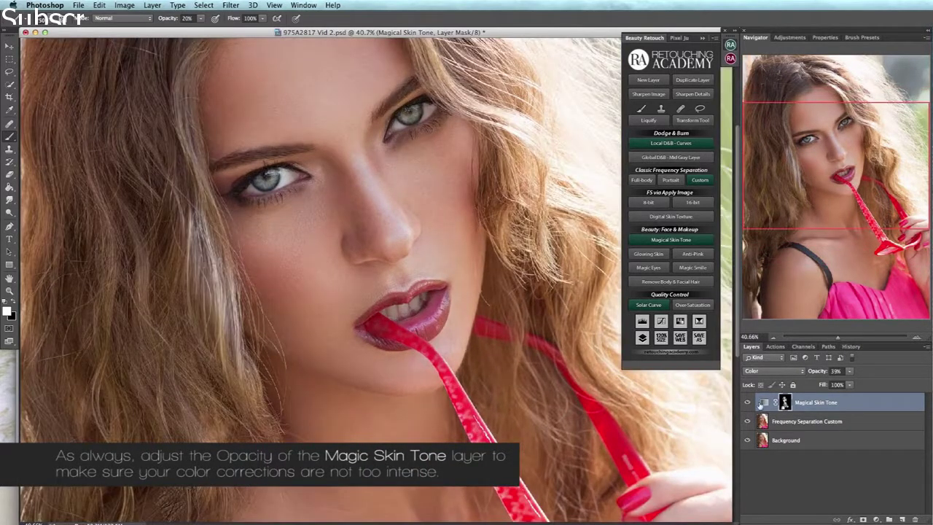
Compare the whole portrait with and without the Magical Skin Tone layer.
click(747, 402)
click(747, 402)
click(747, 402)
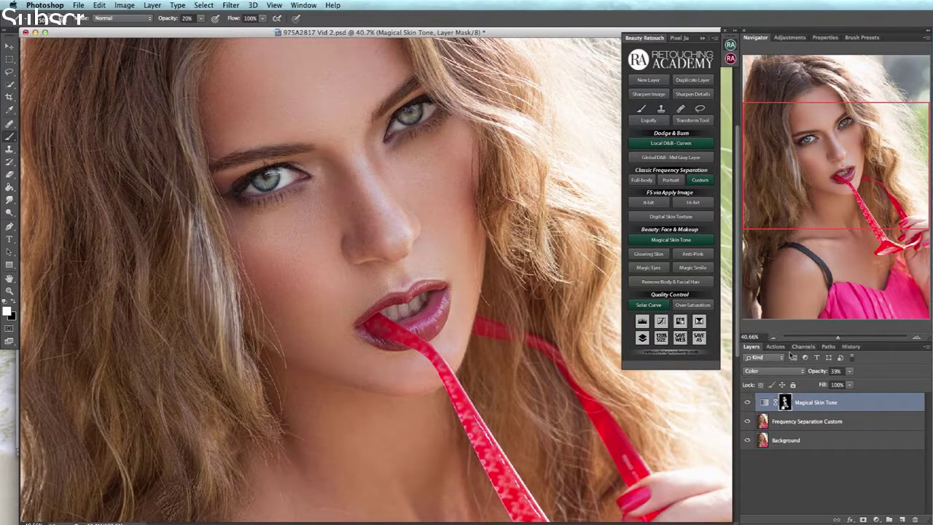
drag(843, 212, 840, 206)
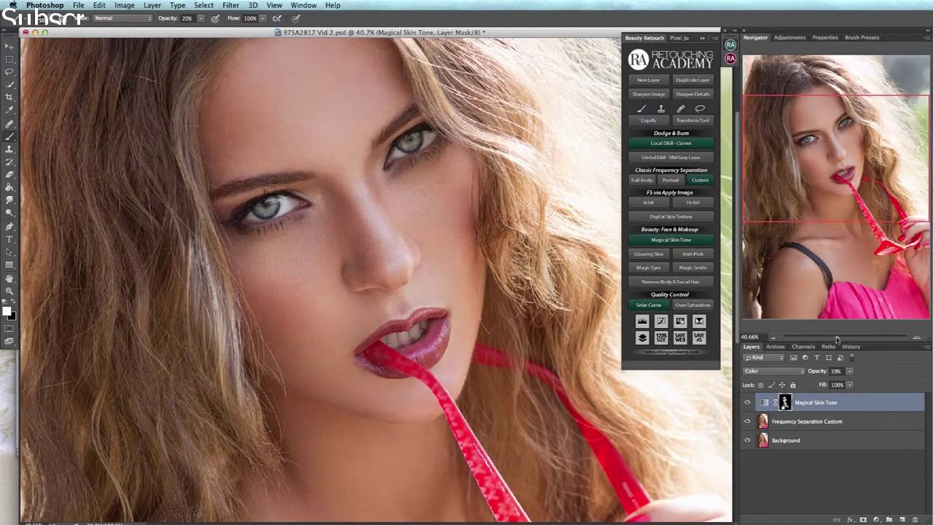
drag(836, 339, 831, 338)
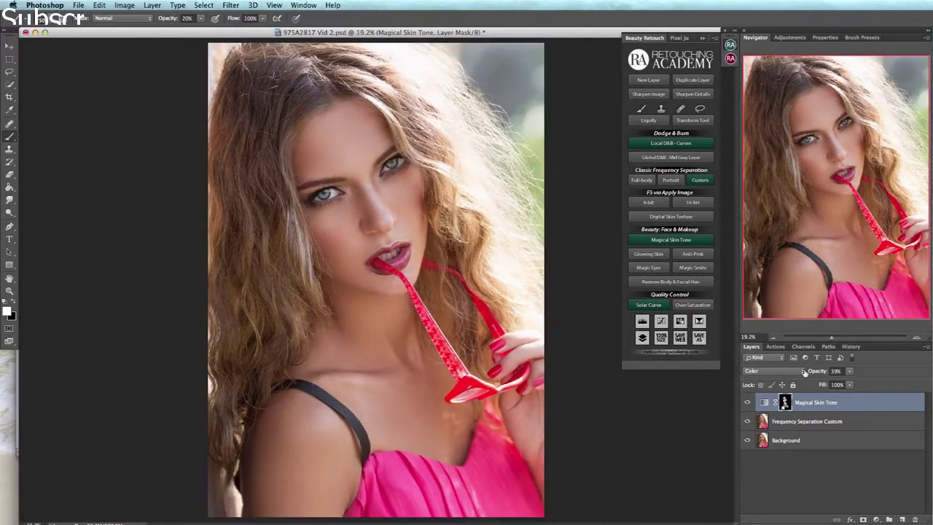
click(747, 403)
click(747, 402)
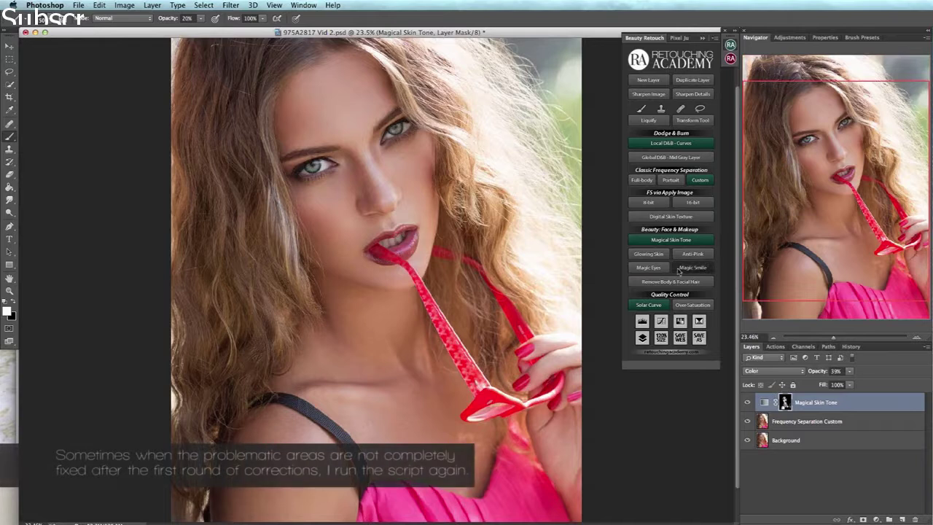
Create a second Magical Skin Tone layer from cheek, forehead and face skin samples.
click(670, 239)
click(330, 210)
click(693, 332)
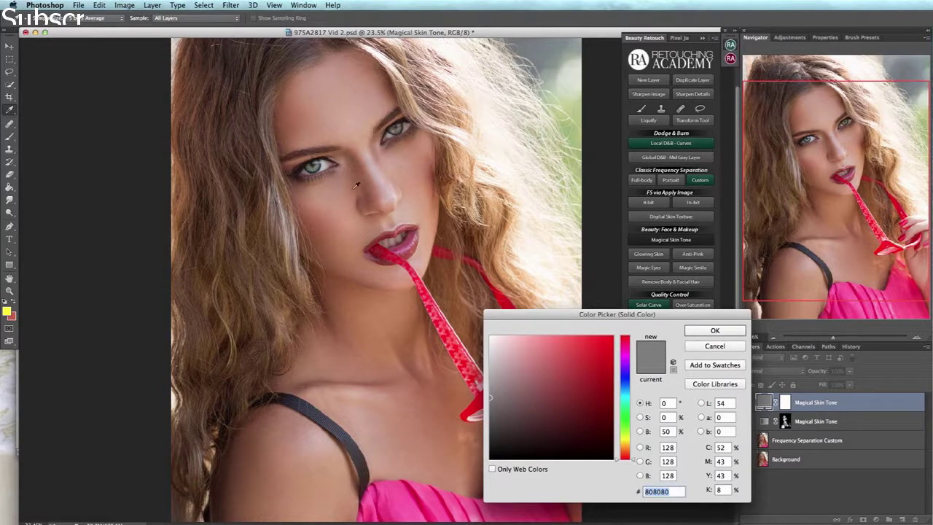
click(349, 112)
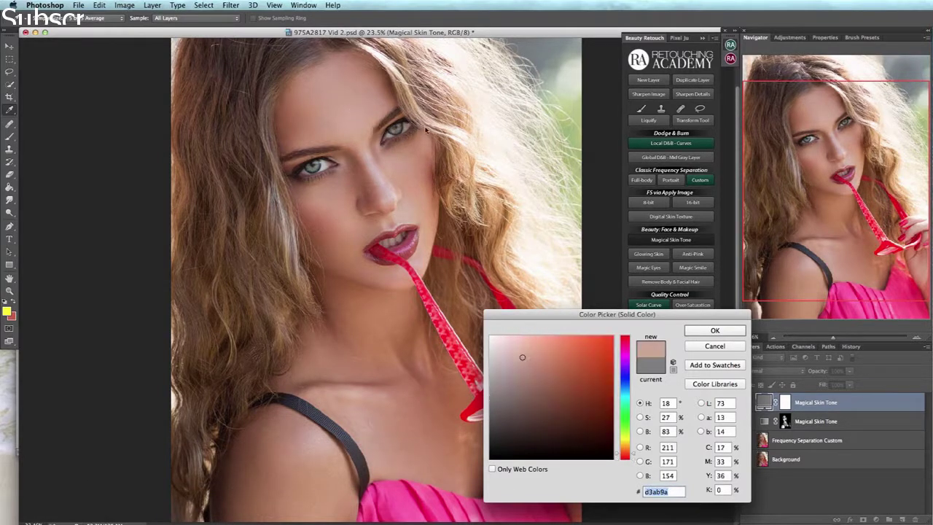
click(736, 333)
click(294, 114)
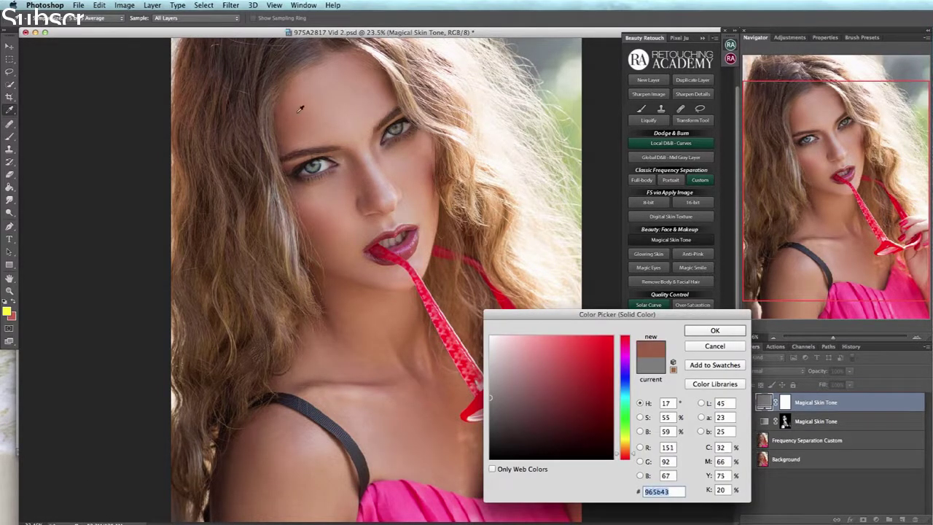
click(718, 330)
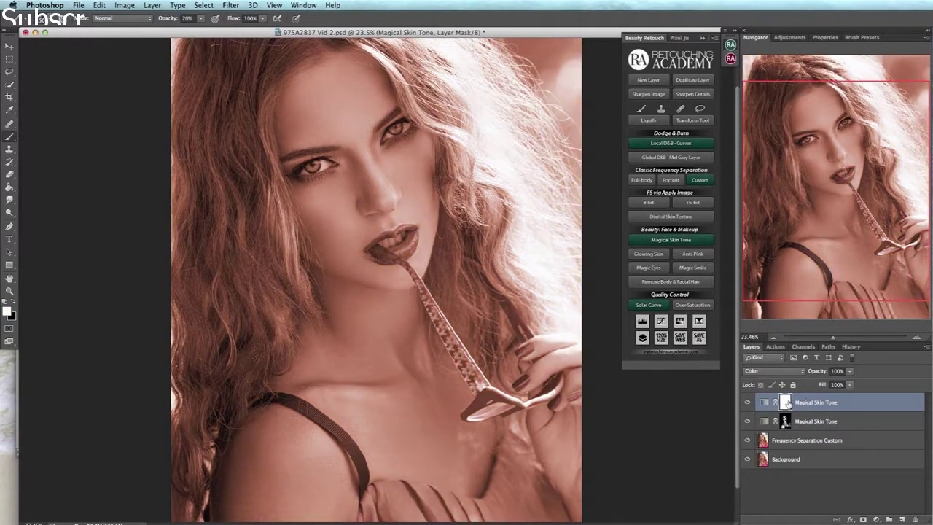
Invert the new layer's mask, set it to 56% opacity, and group both skin layers as Group 1.
key(ctrl+i)
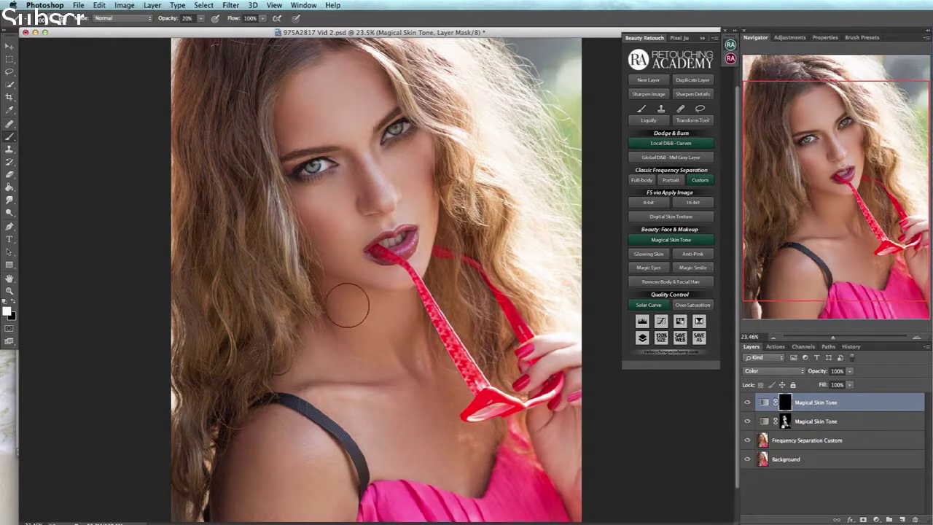
scroll(335, 408, down, 2)
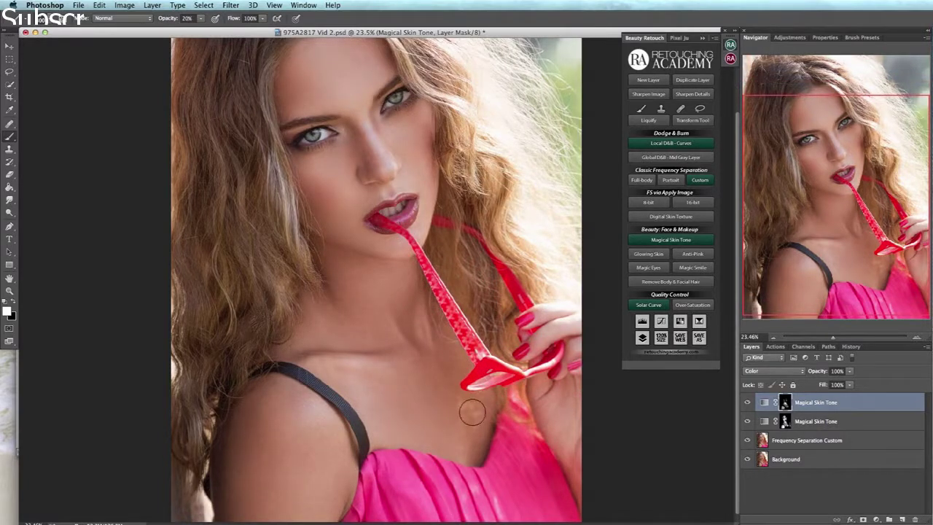
click(850, 371)
click(849, 372)
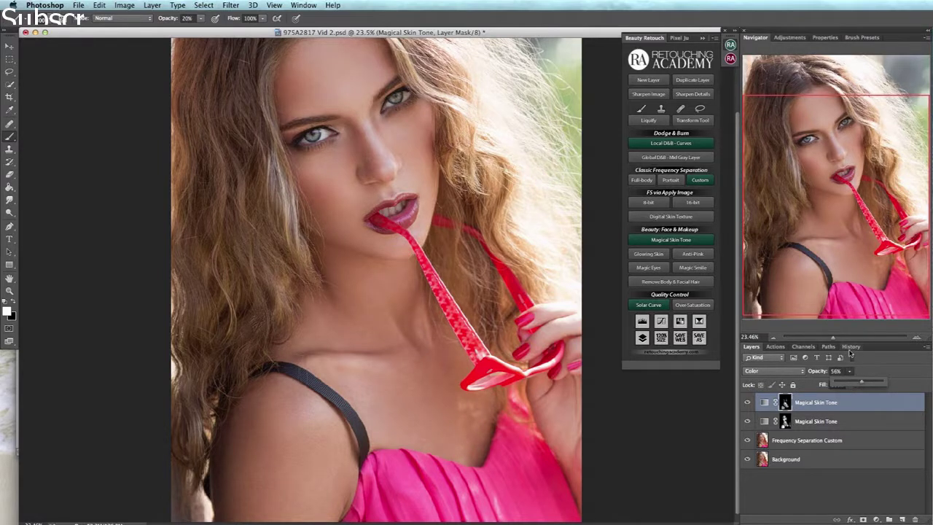
key(super+minus)
shift+click(867, 421)
click(887, 518)
click(747, 400)
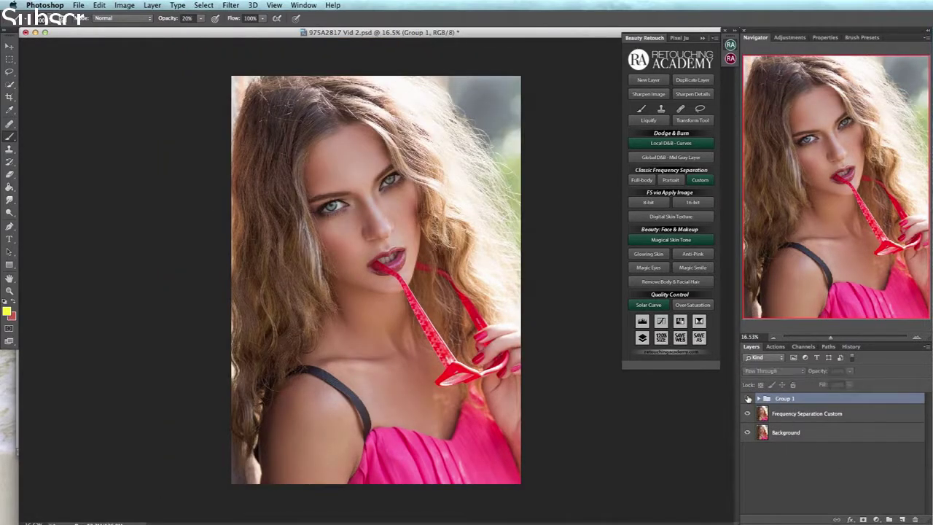
Create a third Magical Skin Tone layer from colours sampled from the hair.
click(747, 399)
key(super+plus)
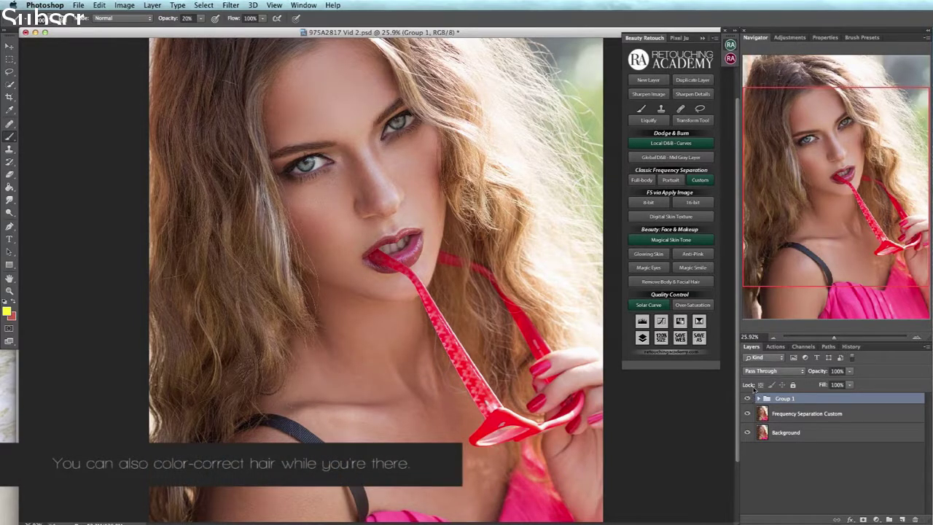
click(671, 239)
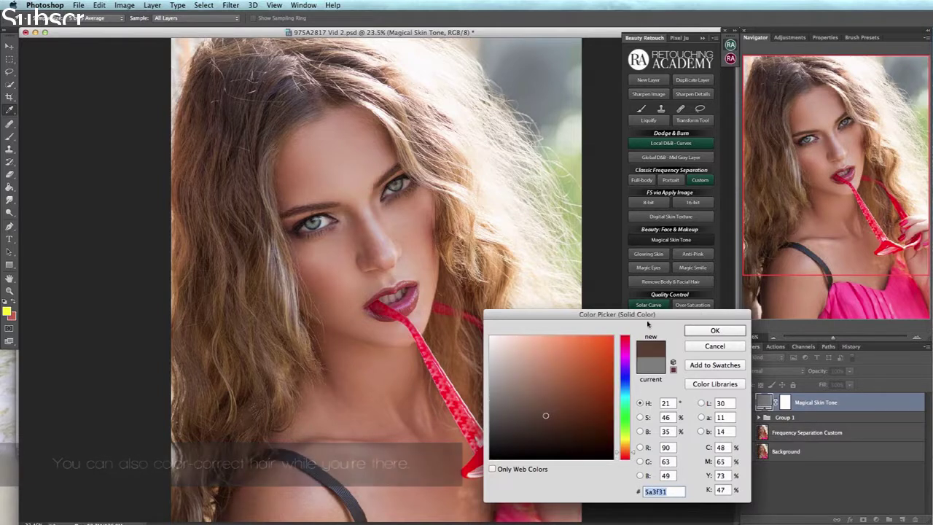
click(304, 264)
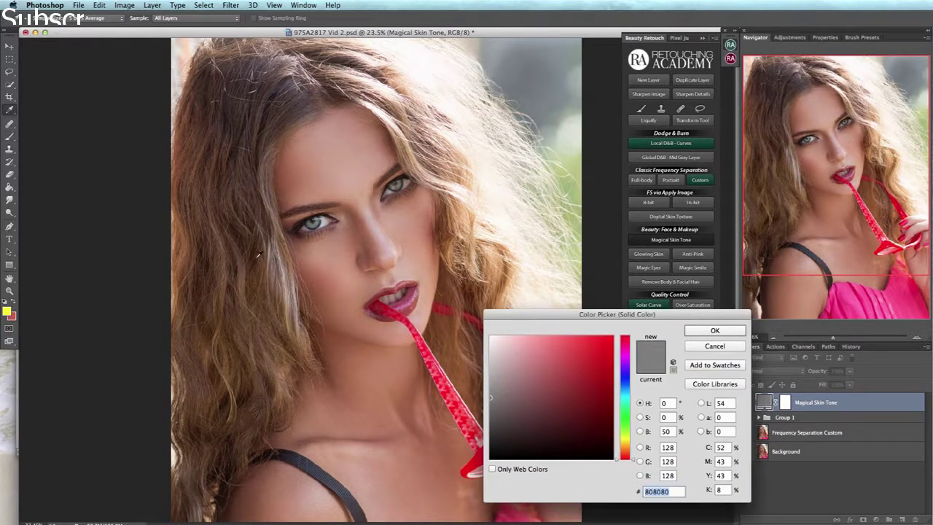
click(259, 255)
click(717, 332)
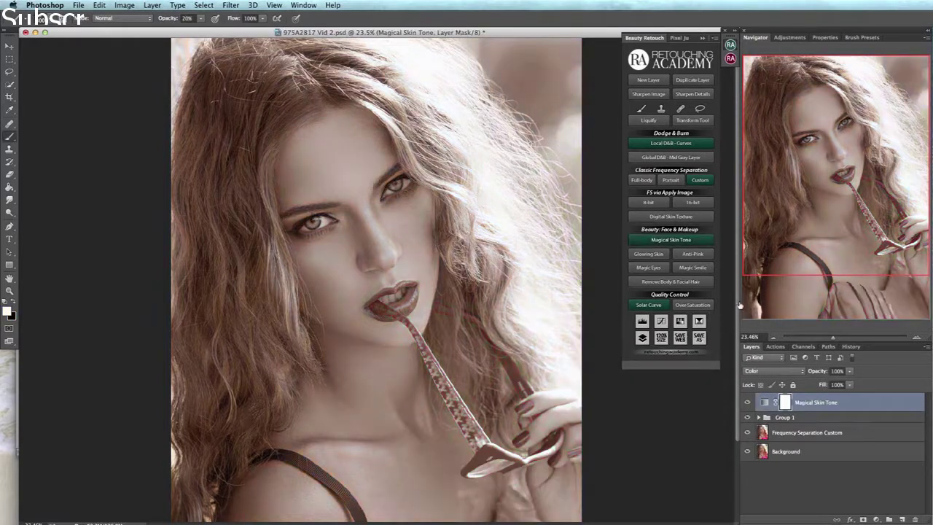
Invert the hair layer's mask, paint it over the hair, and set its opacity to 65%.
key(ctrl+i)
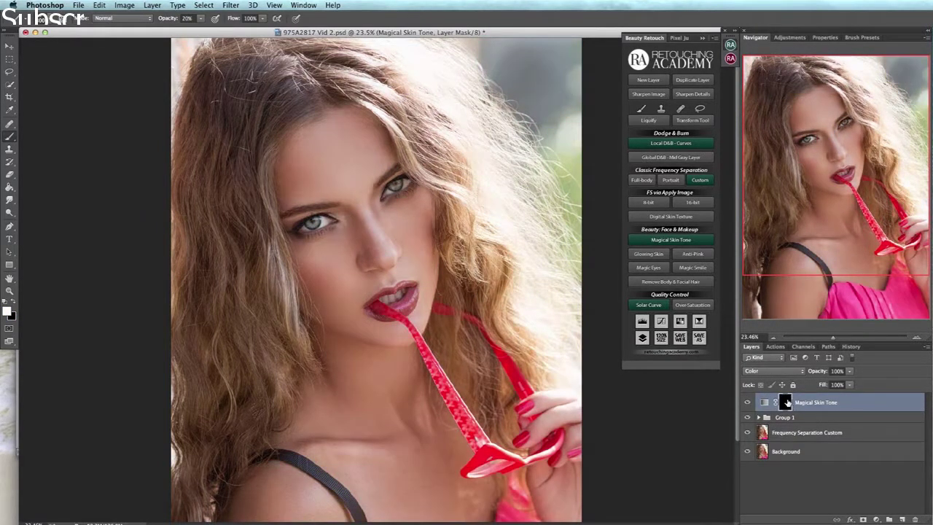
mouse_move(457, 211)
mouse_down()
mouse_move(471, 276)
mouse_move(489, 246)
mouse_move(433, 144)
mouse_up()
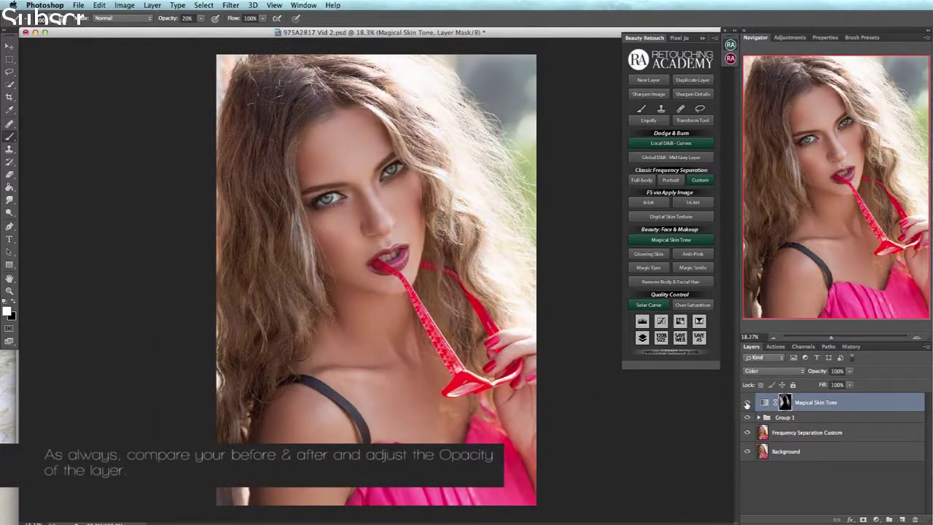
click(745, 402)
click(744, 404)
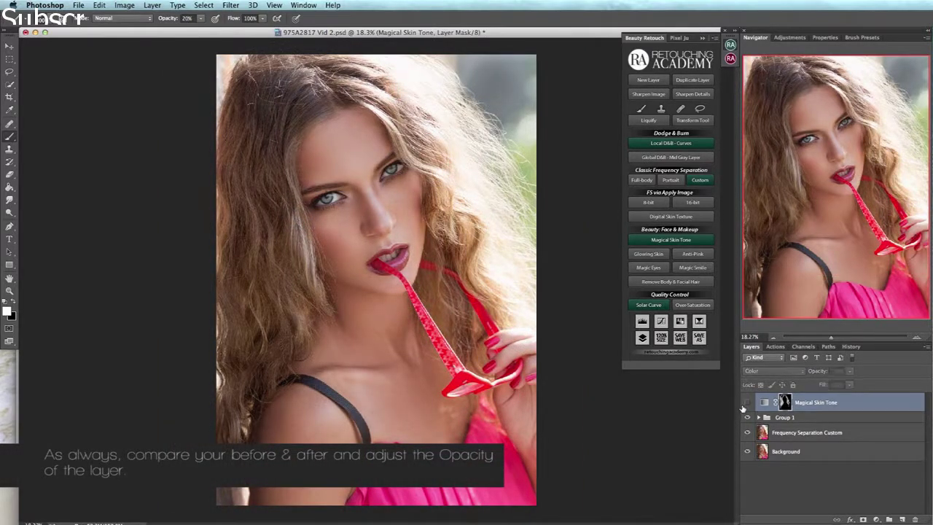
click(850, 372)
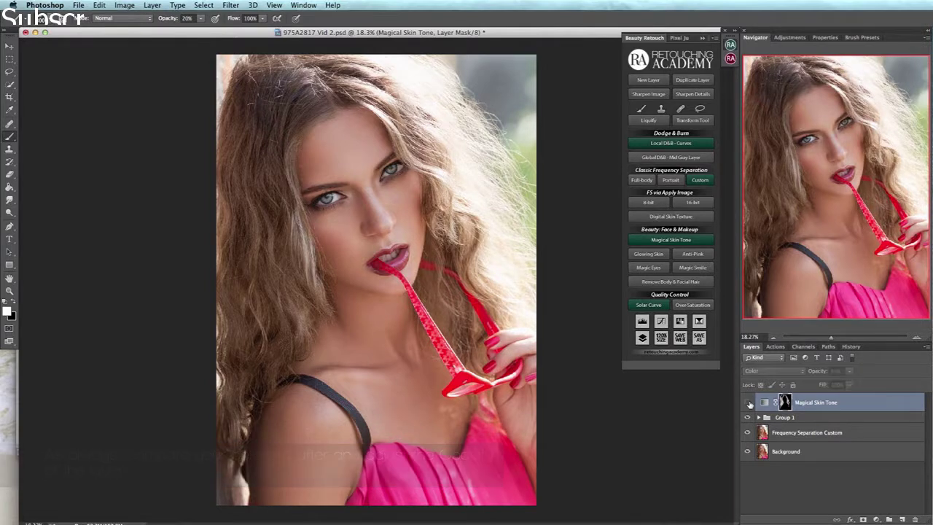
click(747, 402)
click(746, 403)
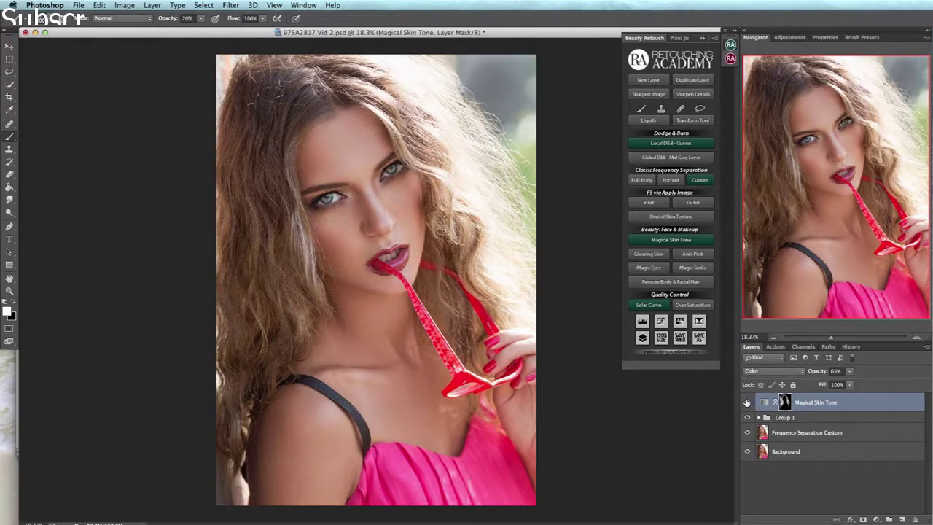
shift+click(793, 418)
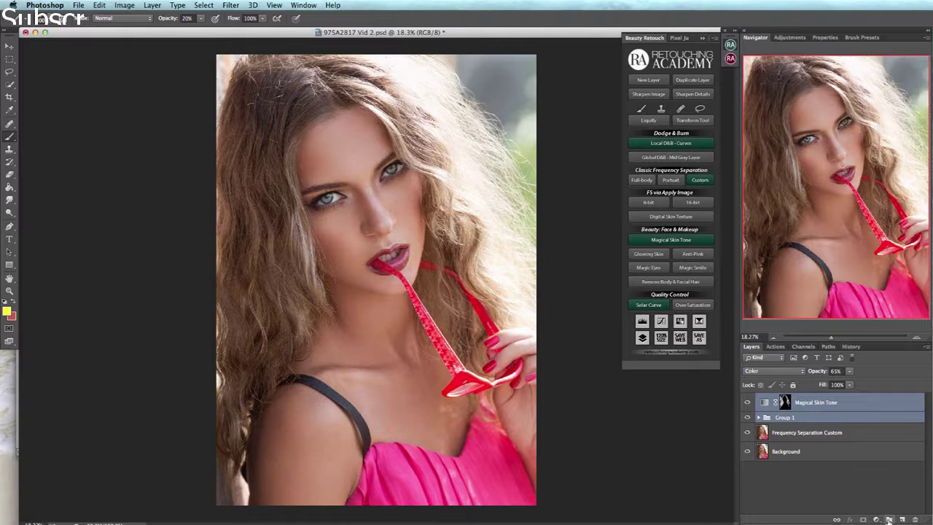
Nest the hair layer and Group 1 in a collapsed Group 2, toggling it to compare.
click(888, 518)
click(759, 401)
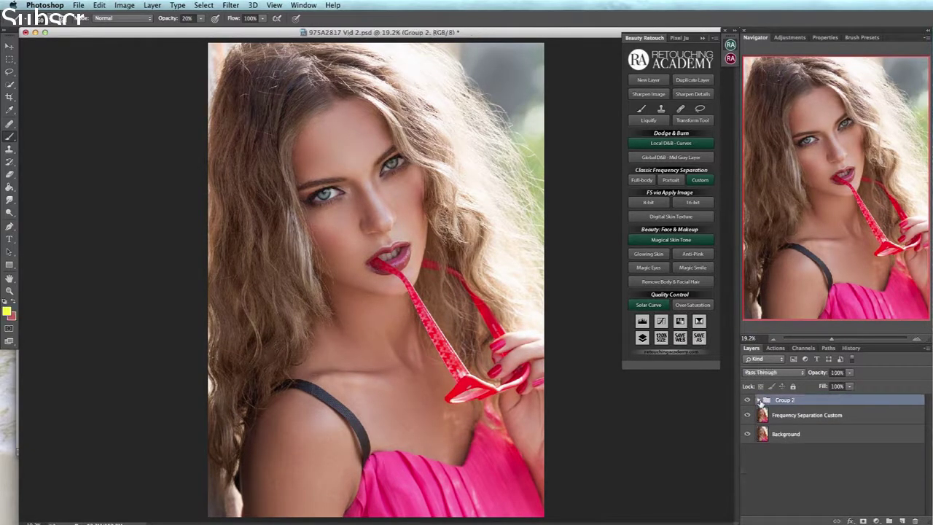
click(748, 401)
click(749, 400)
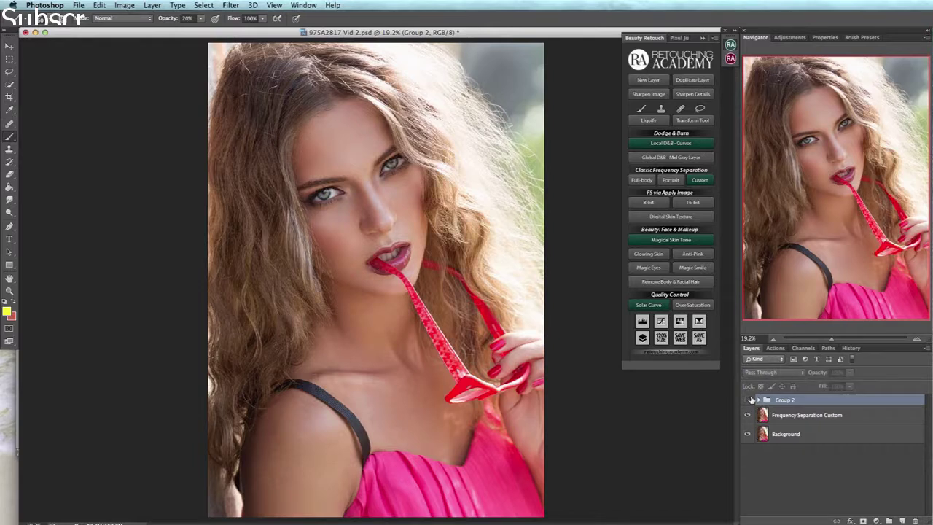